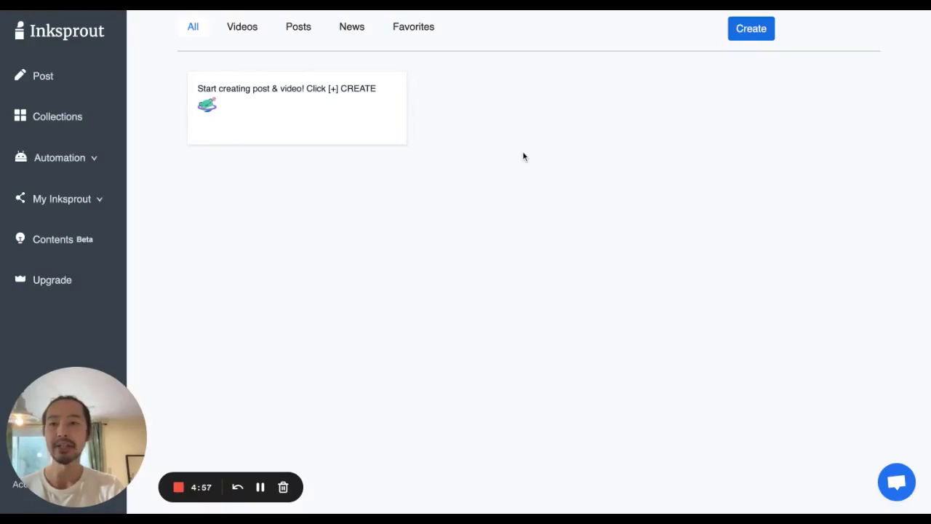
Step: Import the Forbes content-marketing-trends article into a new Inksprout creation from its pasted URL
click(740, 37)
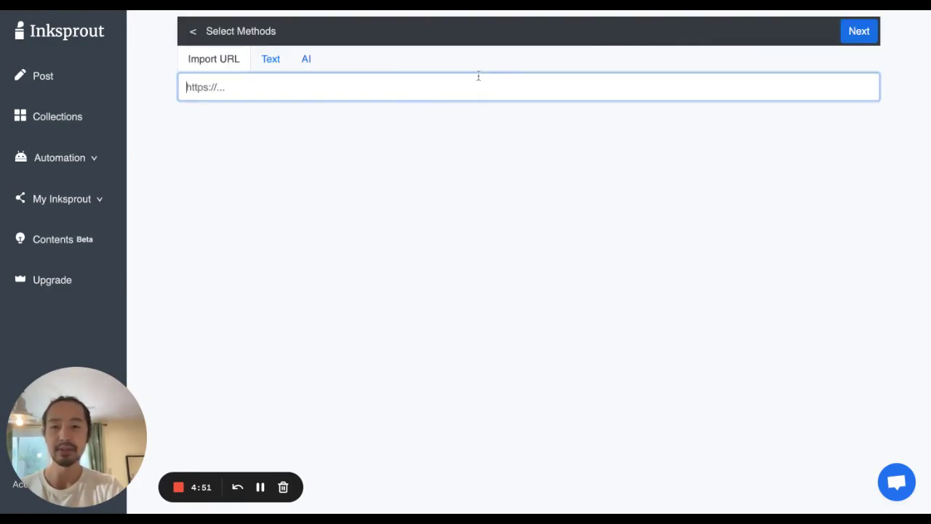
text(https://www.forbes.com/sites/forbescontentmarketing/2022/09/23/dont-overlook-these-5-content-marketing-trends/)
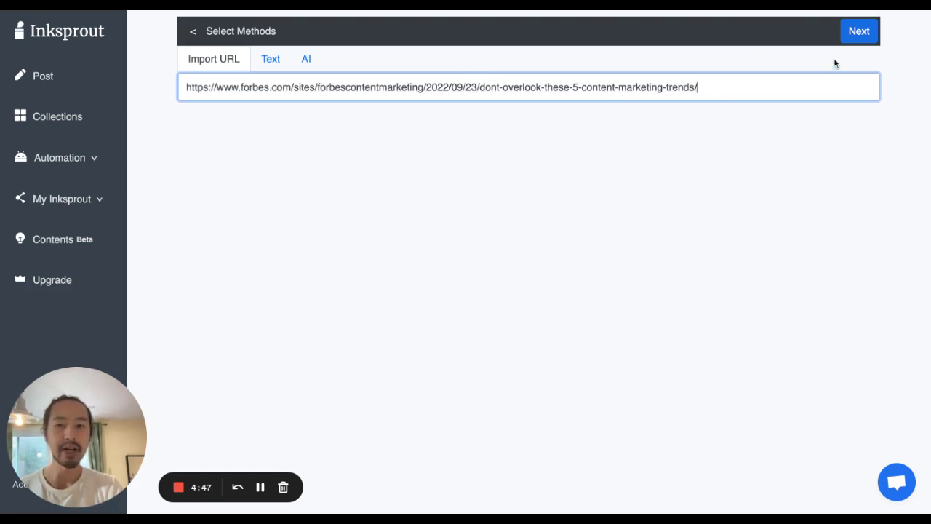
click(861, 34)
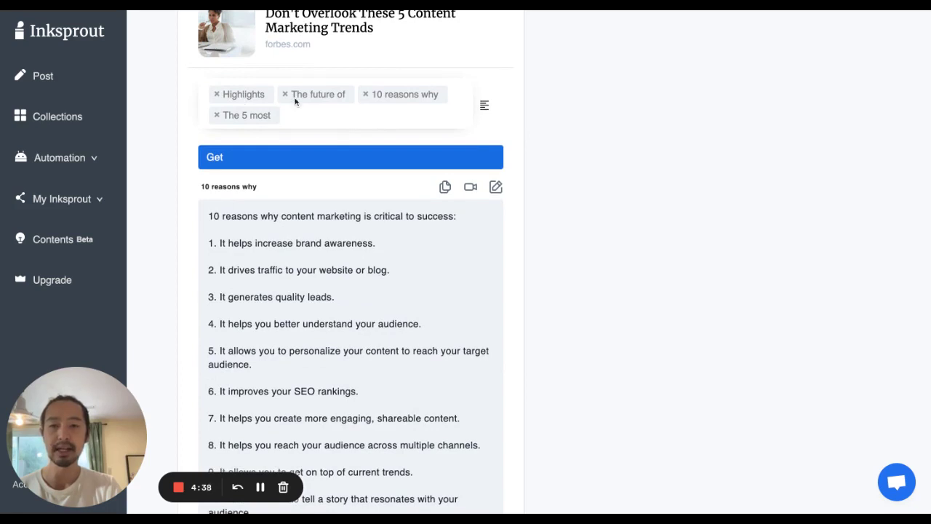
Step: Add 'Randomly pick from the below' to the selected summary types
click(313, 114)
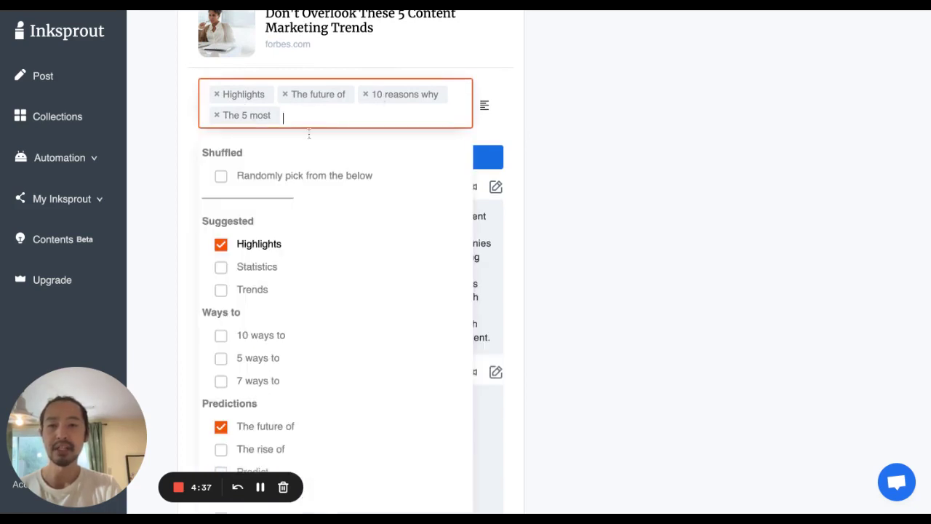
scroll(243, 272, down, 2)
scroll(242, 273, down, 3)
scroll(243, 272, down, 3)
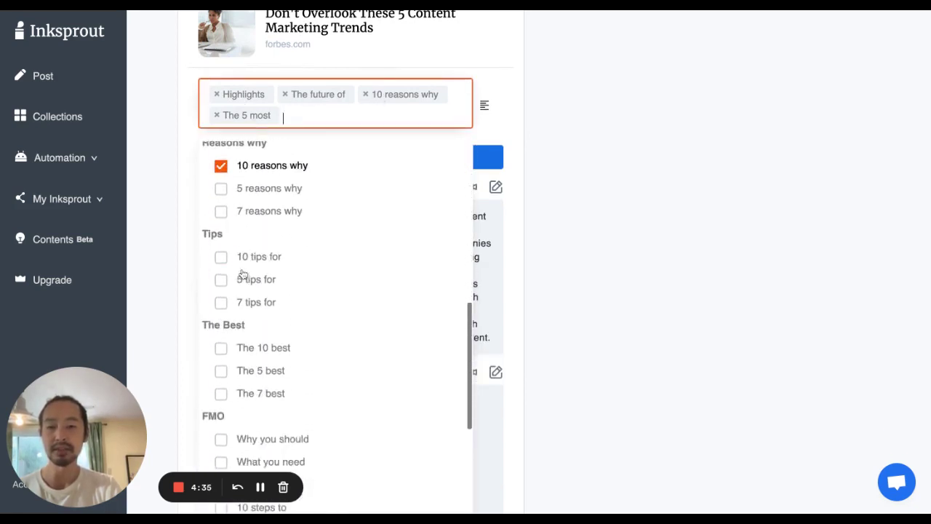
scroll(243, 272, down, 3)
scroll(243, 272, down, 3)
scroll(243, 272, up, 4)
scroll(335, 321, up, 5)
scroll(428, 193, up, 2)
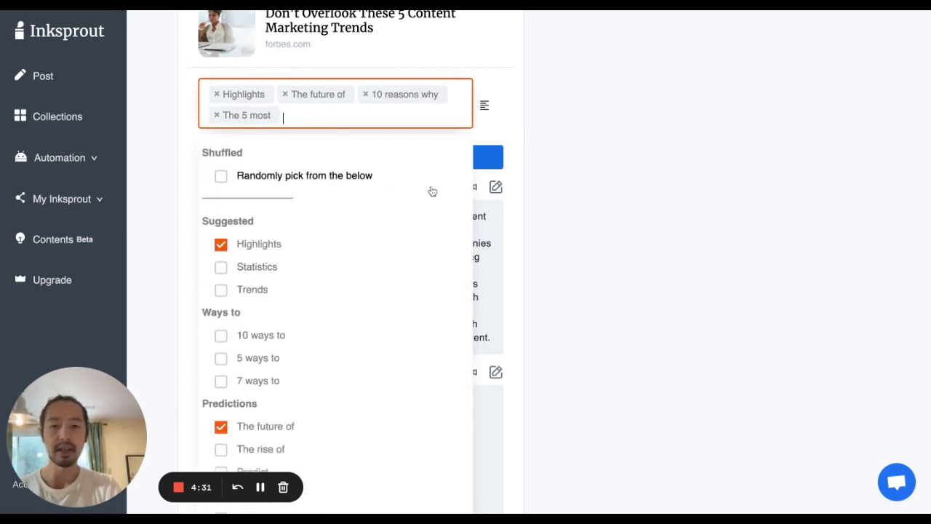
click(221, 179)
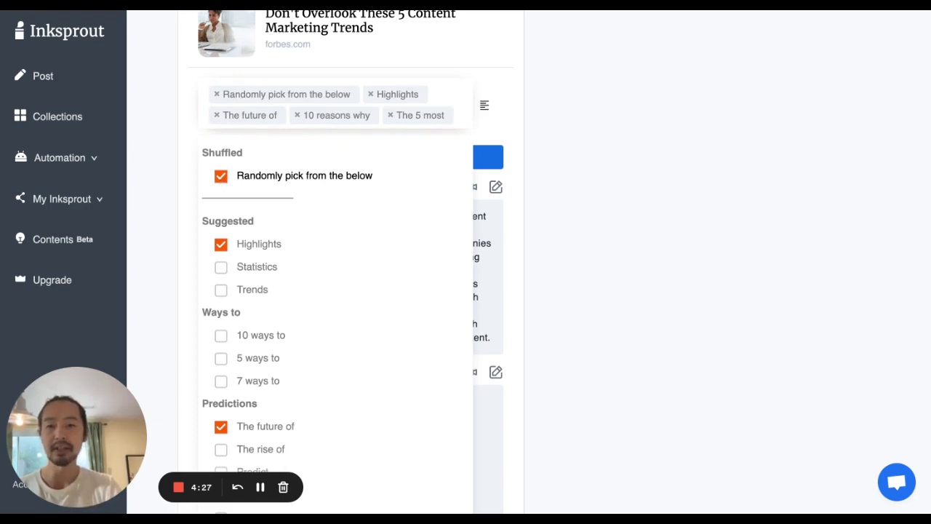
click(179, 168)
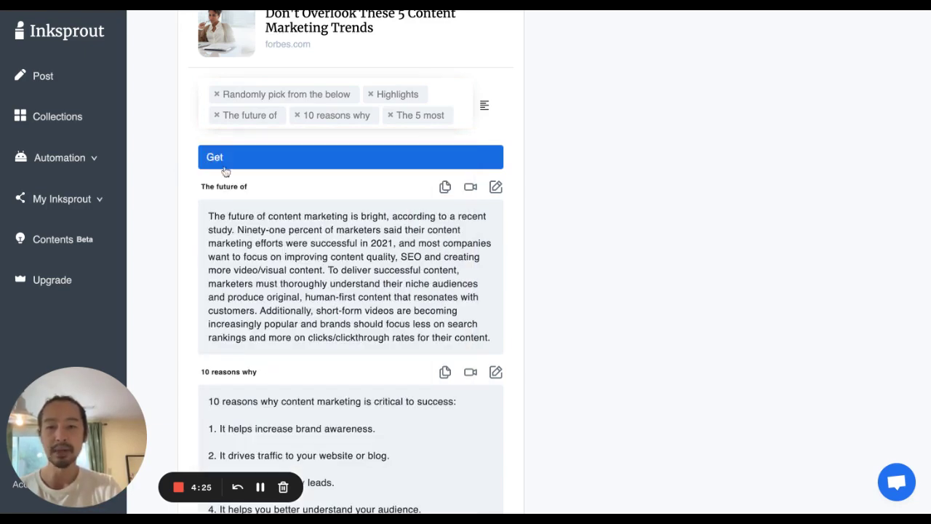
scroll(518, 309, down, 1)
scroll(458, 262, down, 3)
scroll(470, 292, down, 2)
scroll(470, 292, up, 2)
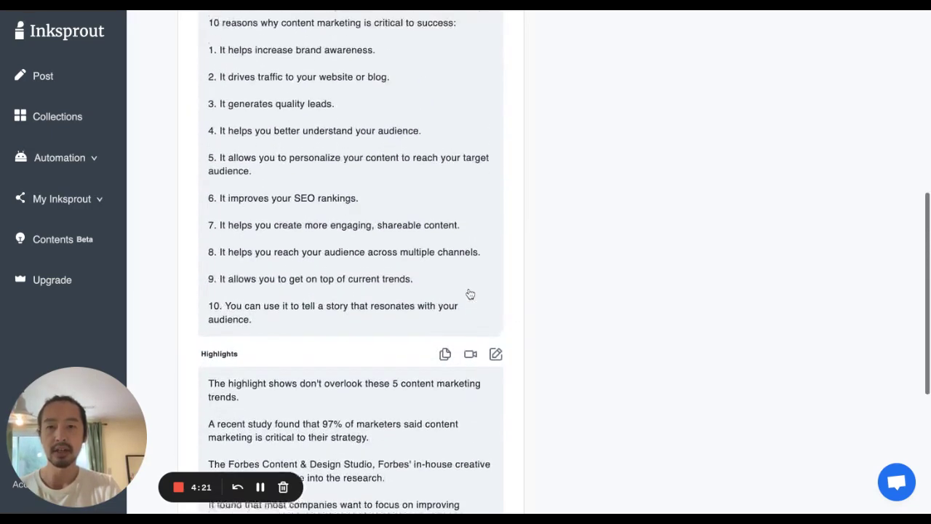
scroll(470, 292, down, 1)
scroll(470, 292, down, 2)
scroll(514, 270, down, 2)
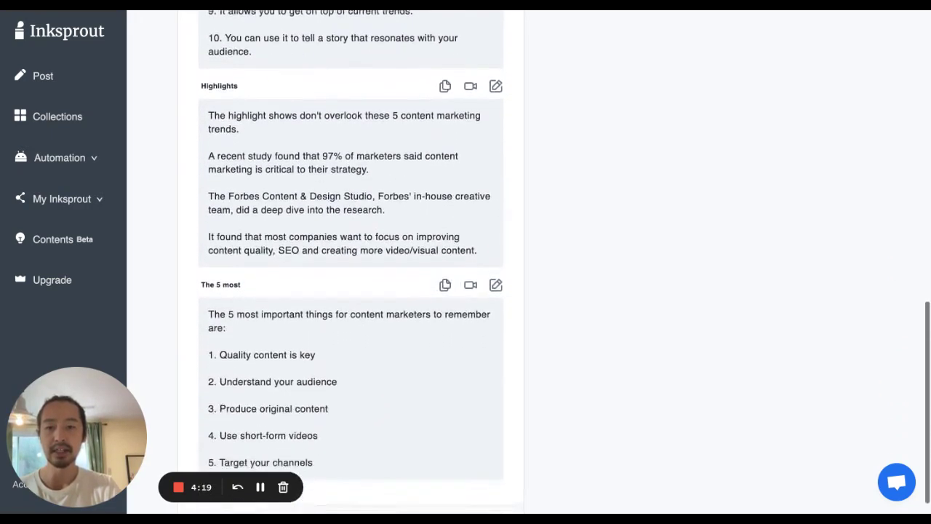
scroll(515, 270, up, 3)
scroll(514, 269, up, 4)
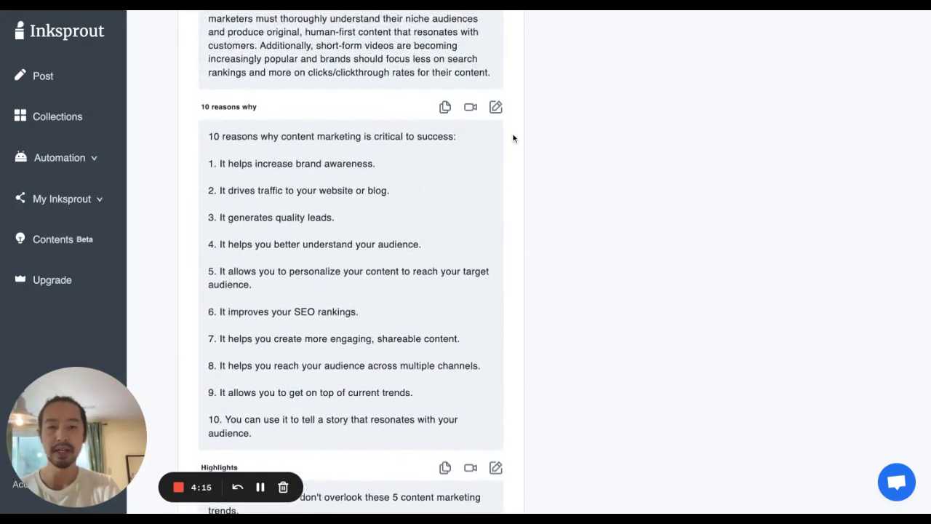
Step: Build a video storyboard from the '10 reasons why' card and review its eleven captioned clips
click(471, 113)
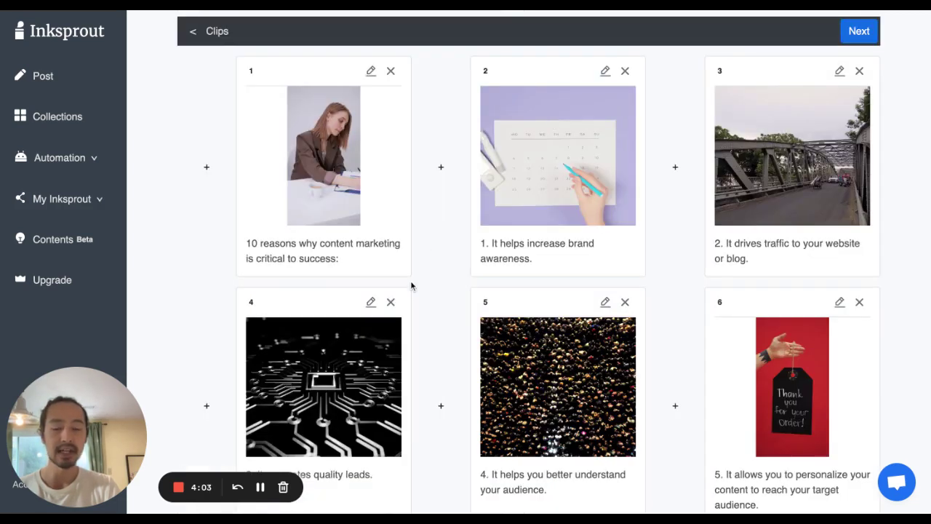
scroll(427, 289, down, 1)
scroll(433, 289, down, 2)
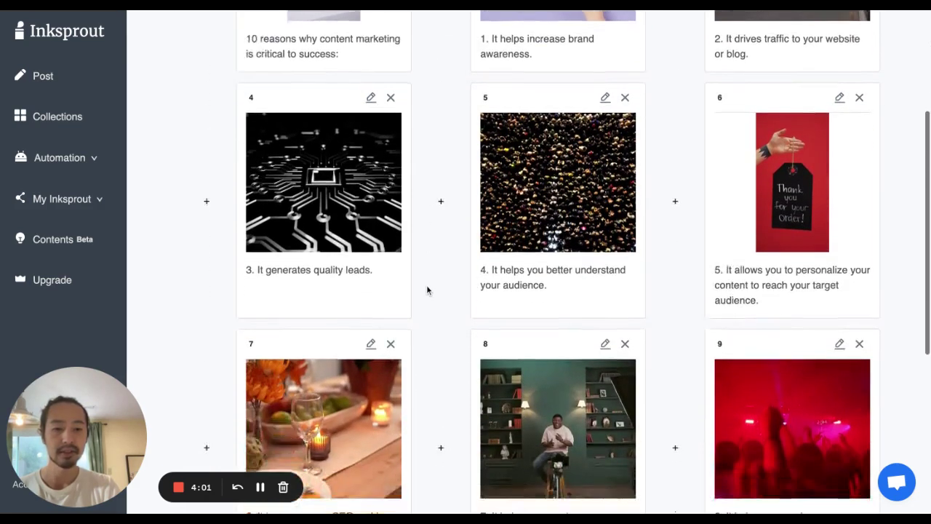
scroll(433, 289, down, 1)
scroll(484, 275, down, 3)
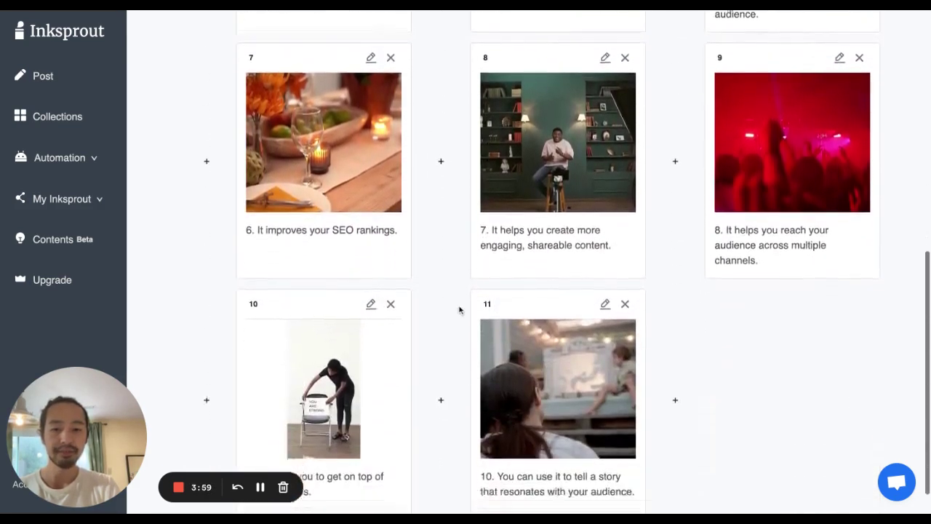
Step: Replace the multiple-channels clip's footage with the aerial night-festival Pexels video
click(780, 159)
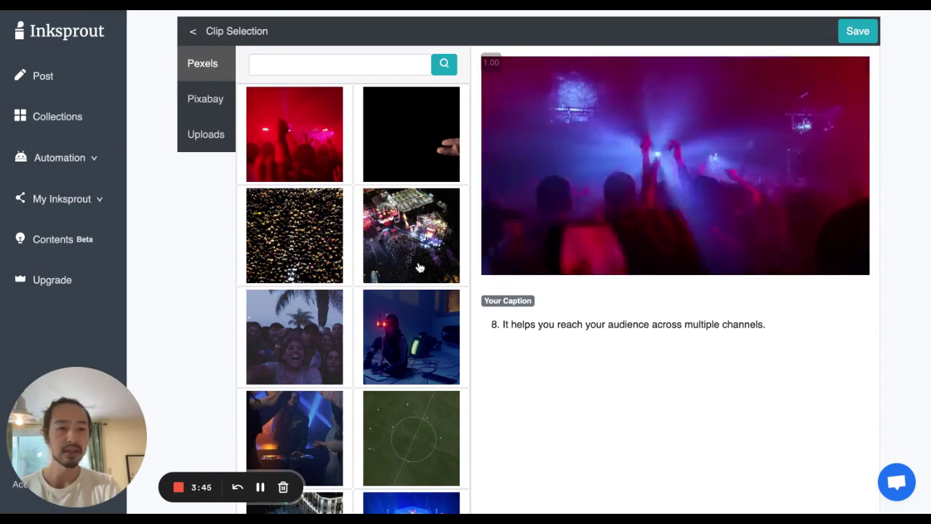
click(419, 268)
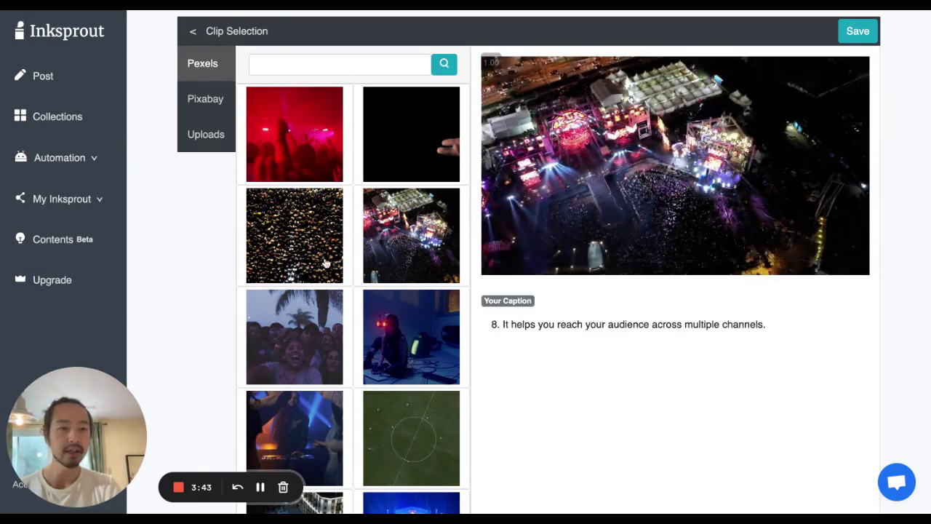
click(215, 134)
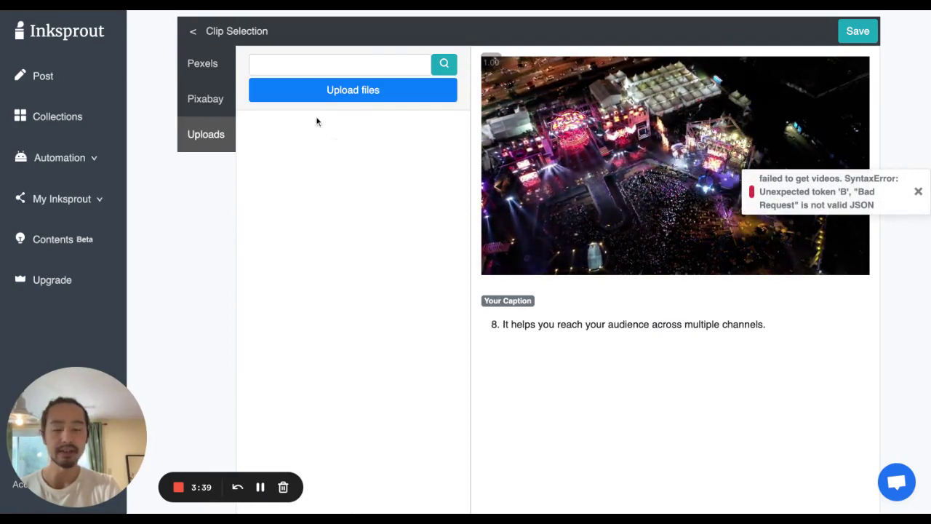
click(214, 72)
scroll(400, 247, down, 1)
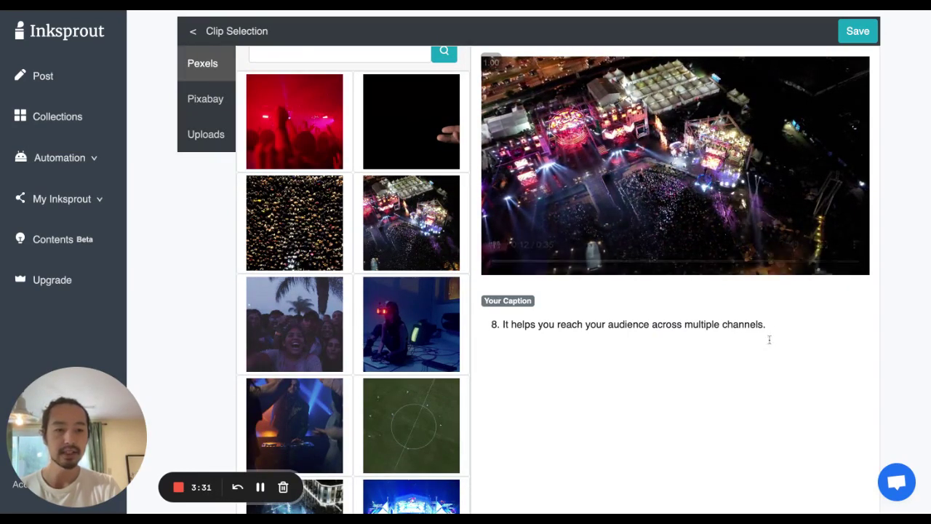
Step: Keep the festival footage and delete clips 11 and 10 from the storyboard
click(858, 30)
scroll(601, 281, down, 2)
scroll(599, 279, down, 3)
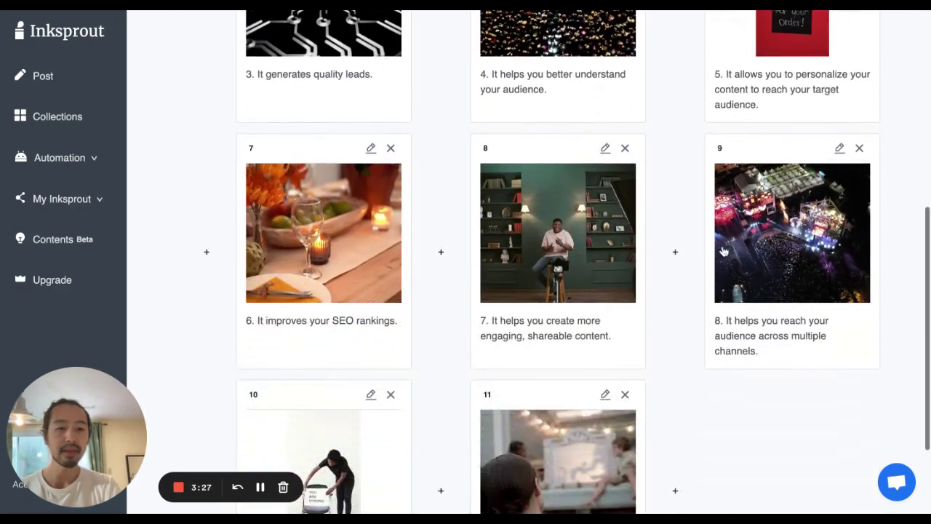
scroll(595, 232, down, 2)
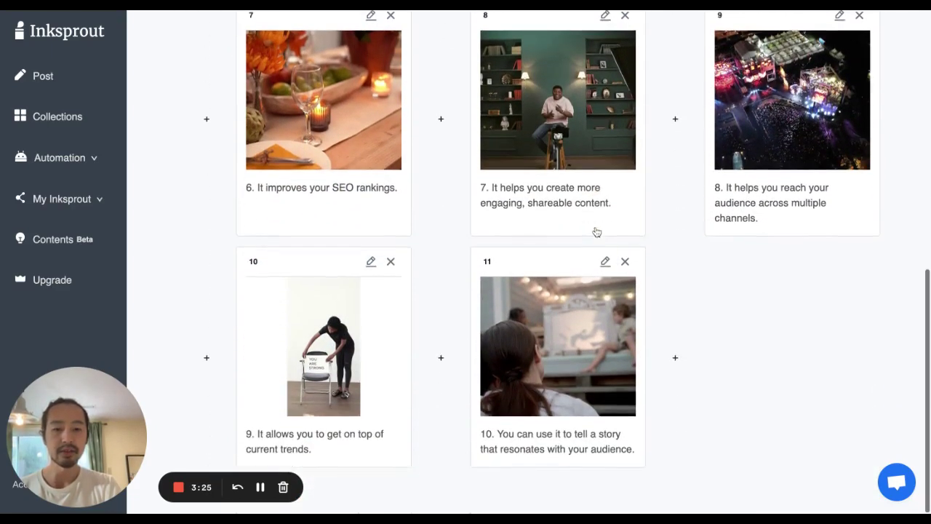
click(625, 268)
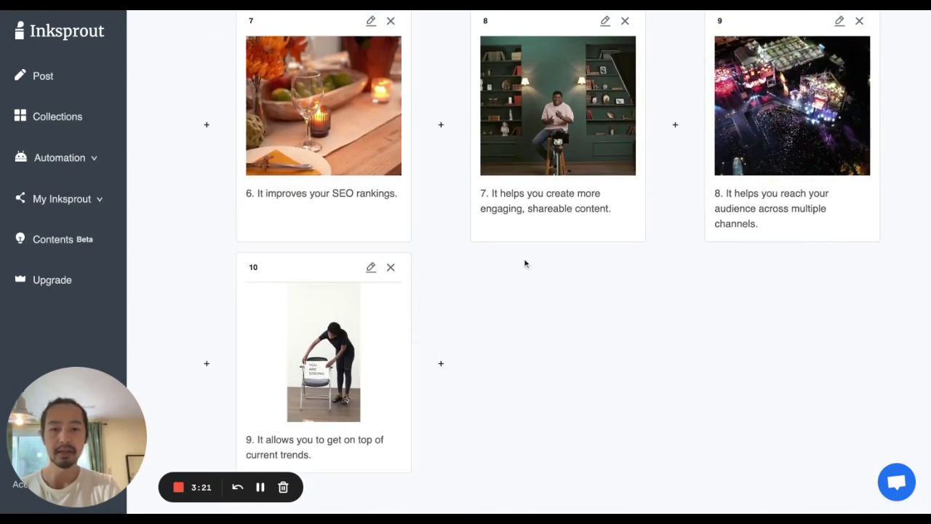
click(391, 268)
Step: Change '10' to '8' in the first clip's caption
scroll(390, 347, up, 5)
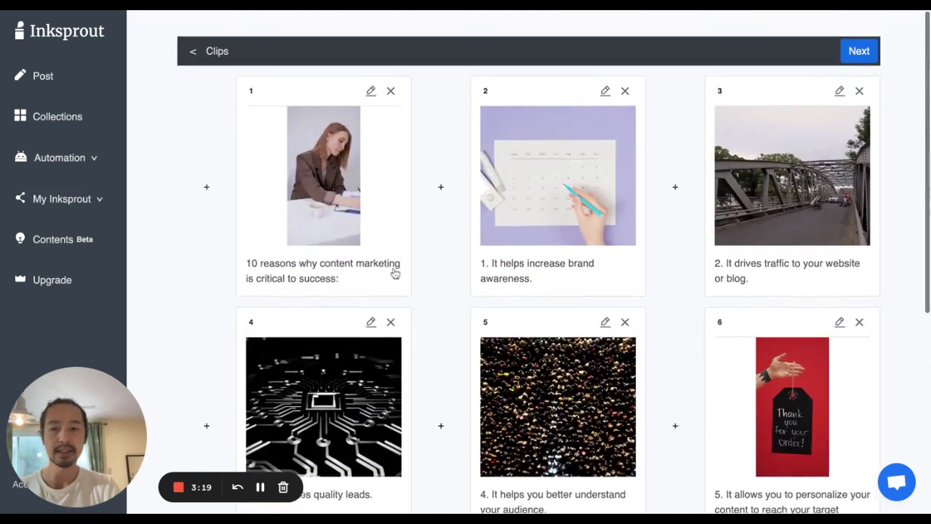
double_click(250, 243)
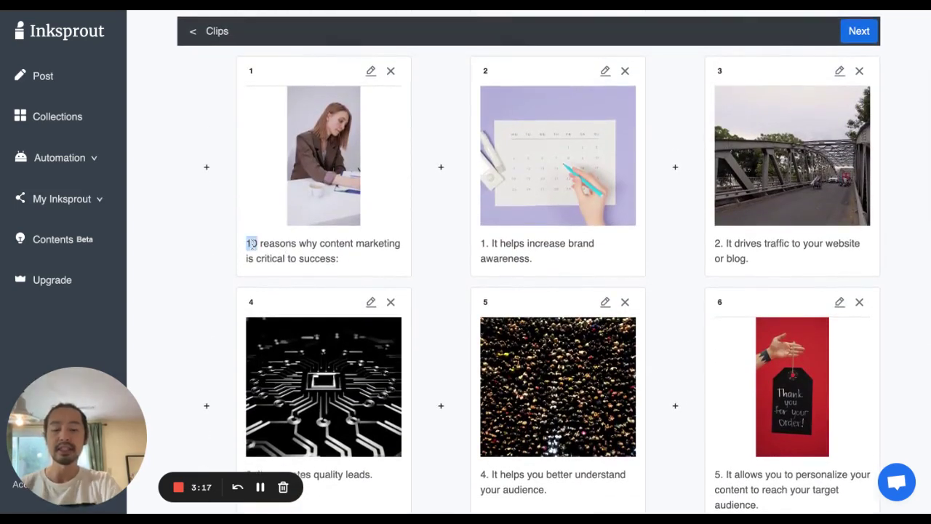
text(8)
scroll(663, 233, down, 3)
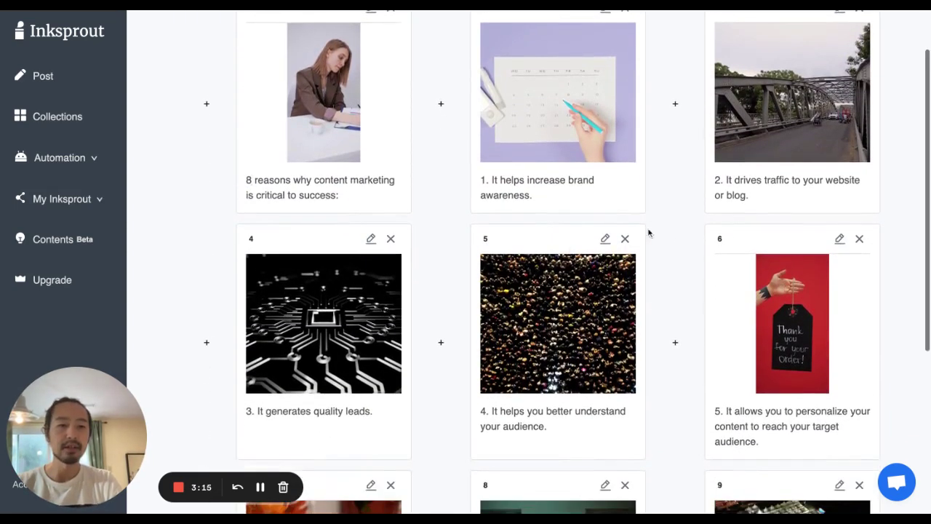
scroll(677, 234, down, 1)
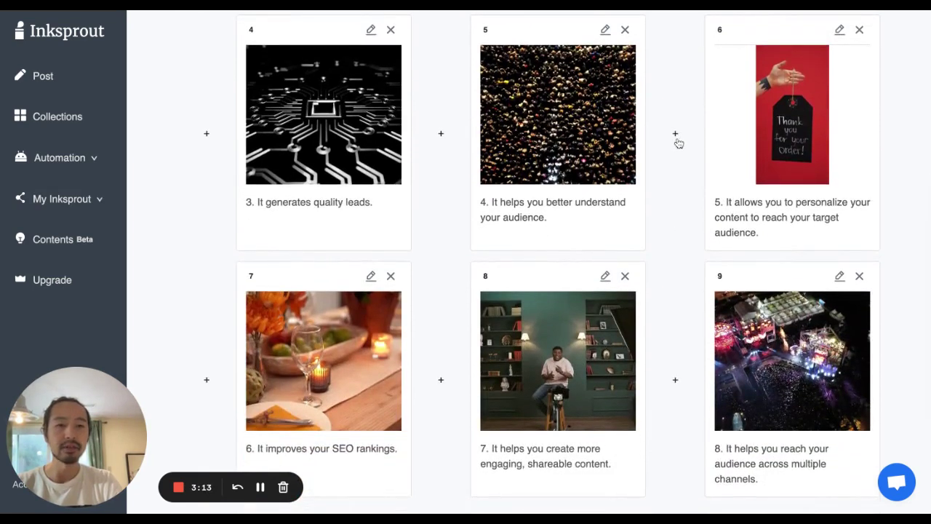
Step: Insert a calm-sea Pexels clip after clip 5 captioned 'This is the amazing tip for the content.'
click(677, 139)
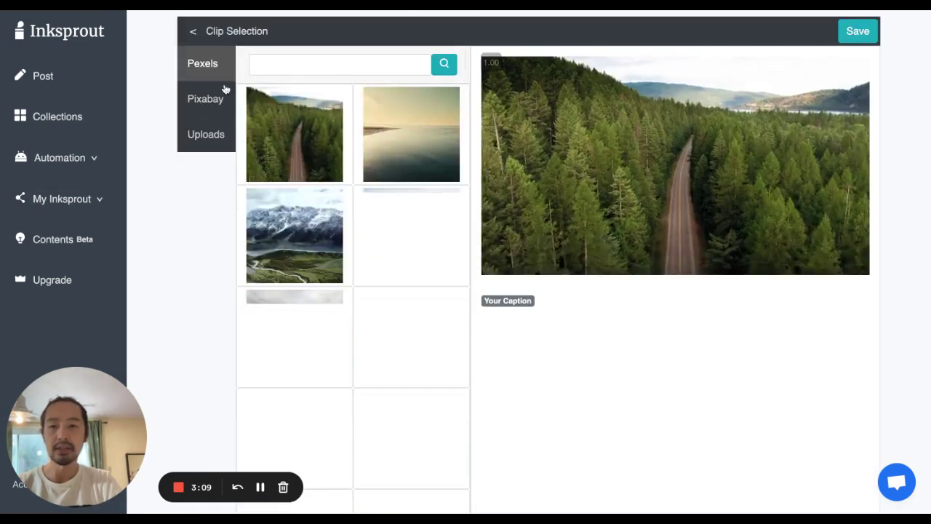
click(420, 152)
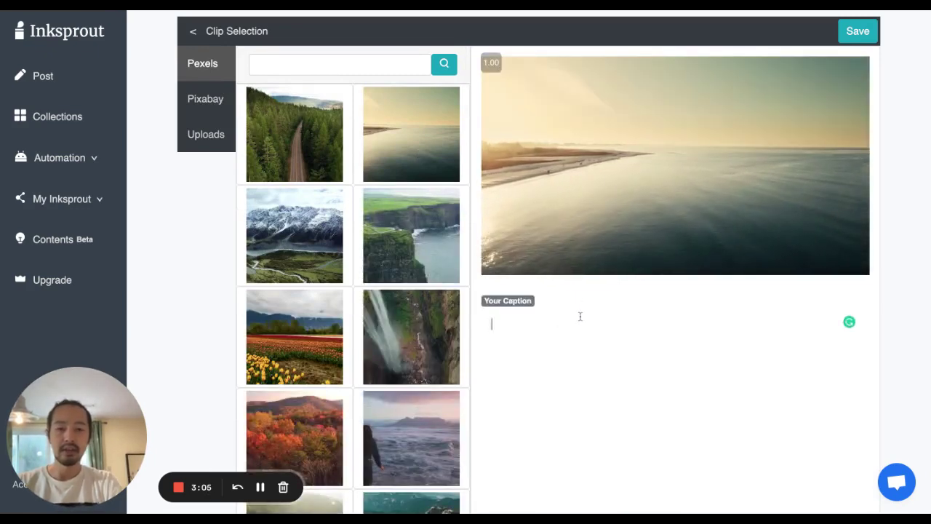
text(This is)
key(BackSpace)
key(BackSpace)
text(is the emaz)
key(BackSpace)
key(BackSpace)
key(BackSpace)
text(amazing tip for the content.)
Step: Save the new sea clip and prefix its caption with '4.5'
click(870, 29)
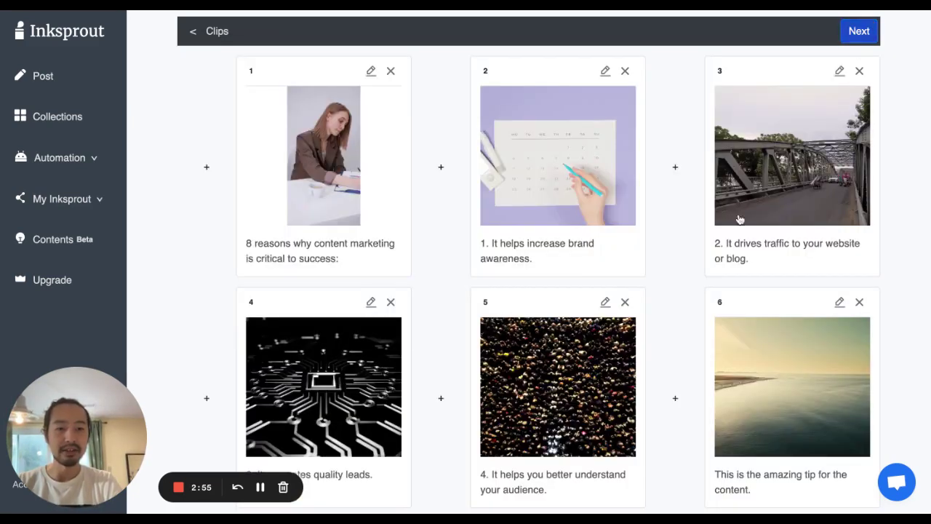
scroll(721, 251, down, 2)
scroll(765, 283, down, 1)
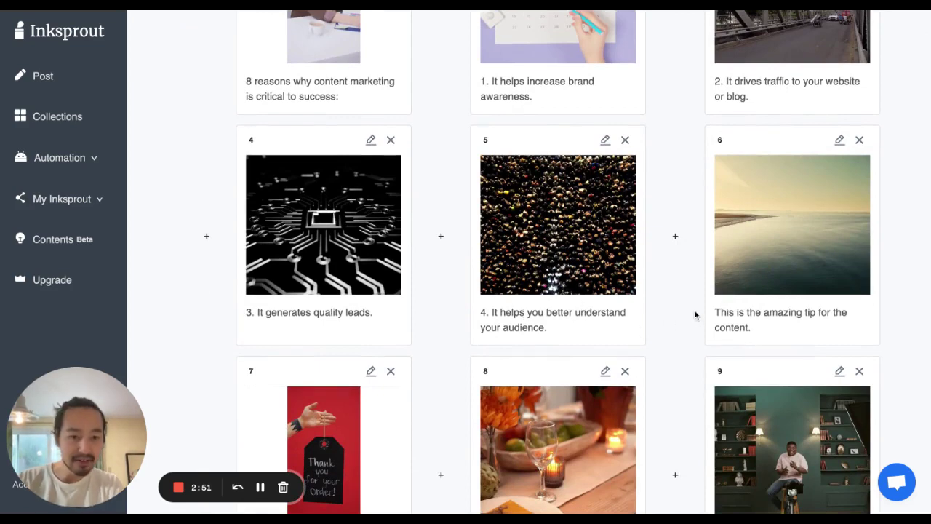
scroll(691, 313, down, 1)
scroll(618, 265, down, 1)
scroll(840, 157, up, 1)
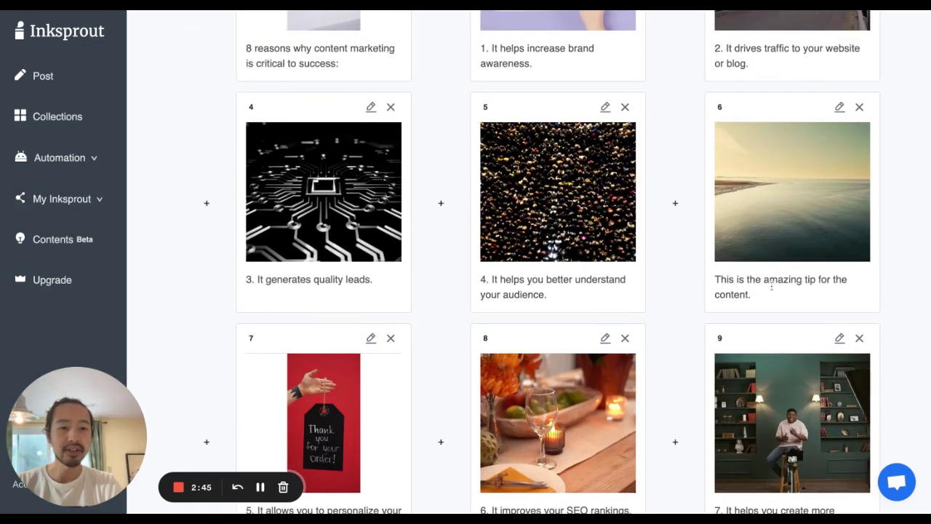
text(4.5)
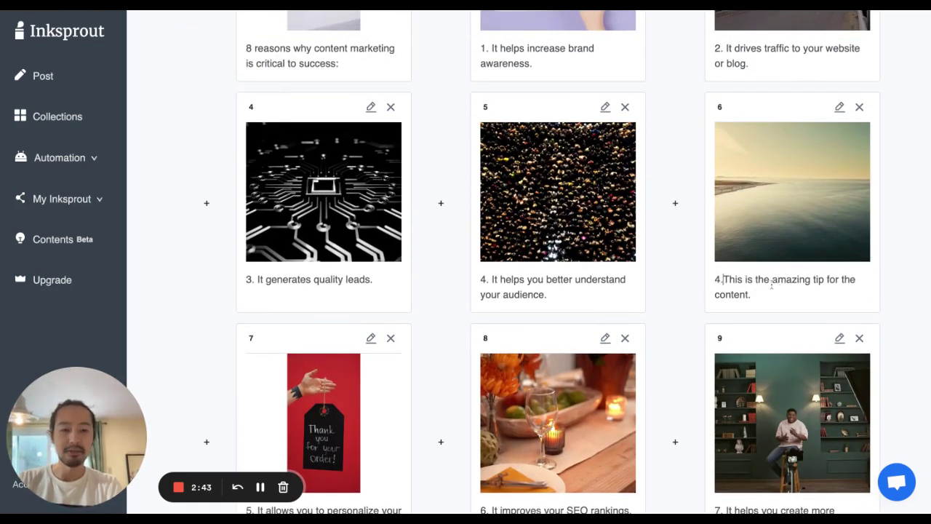
scroll(834, 150, up, 1)
scroll(834, 150, up, 3)
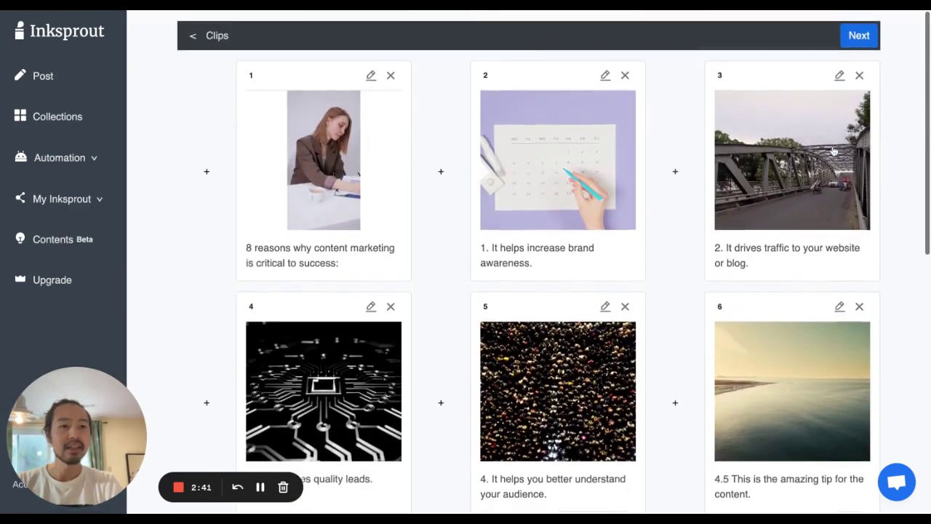
Step: Advance from the clip list to theme selection and expand My Inksprout
click(858, 32)
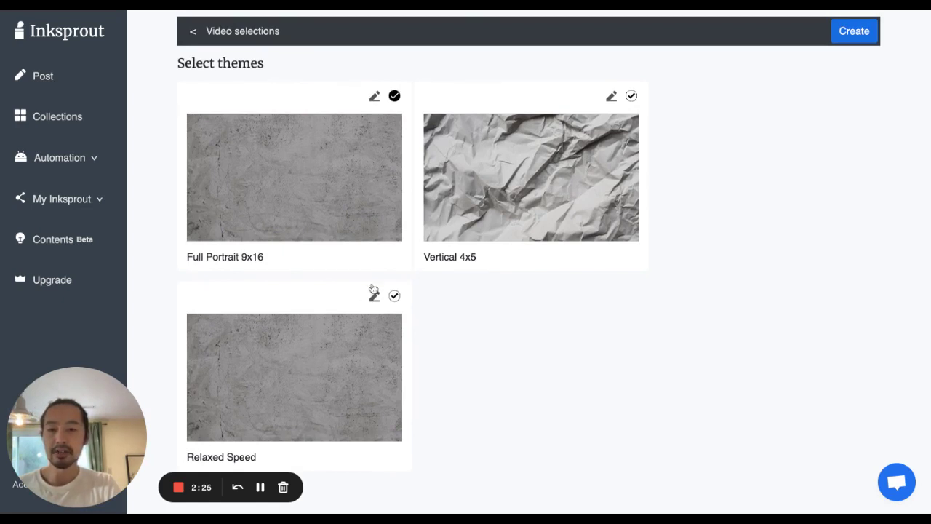
click(98, 202)
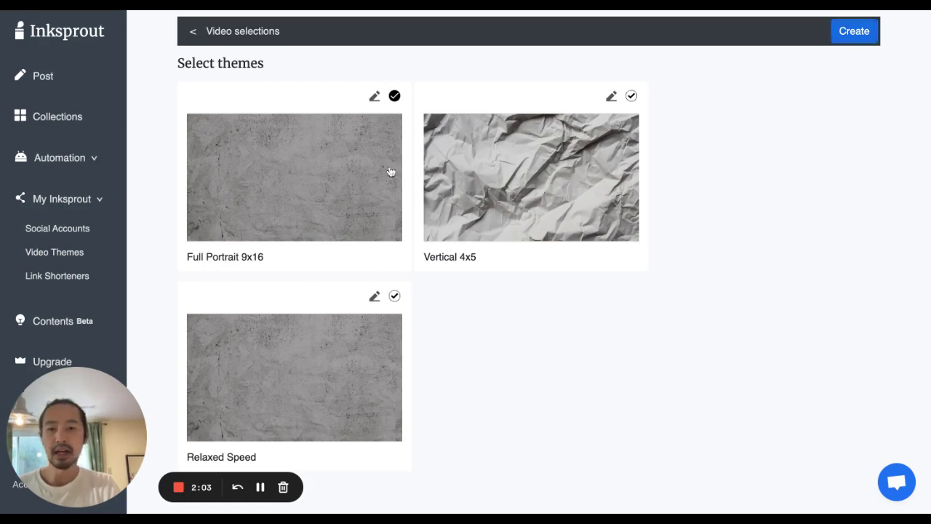
Step: Save the Full Portrait 9x16 theme unchanged and launch video creation
click(374, 98)
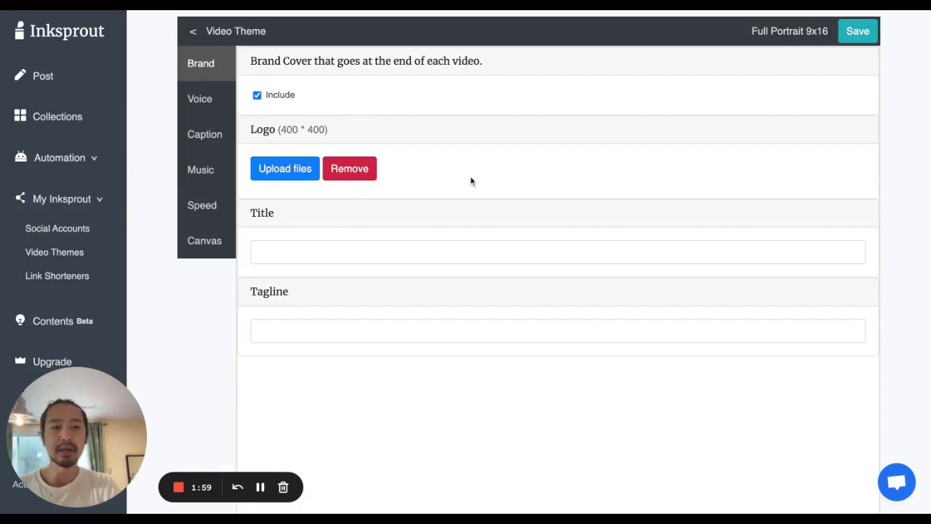
click(859, 31)
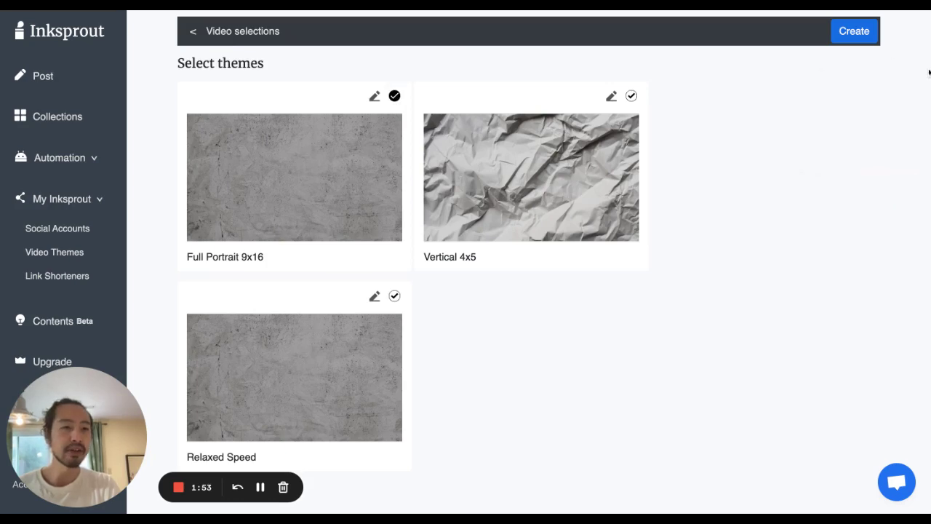
click(869, 41)
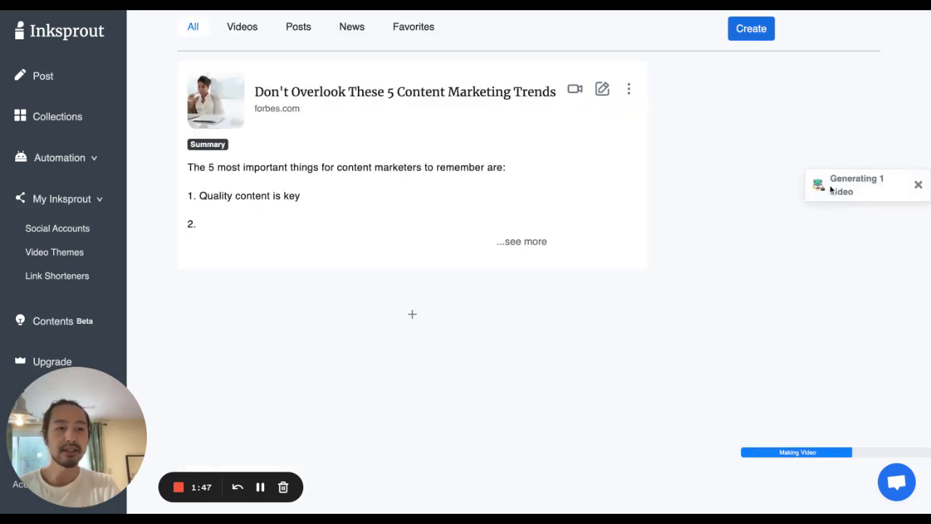
Step: Dismiss the 'Generating 1 video' notice while the render continues
click(824, 192)
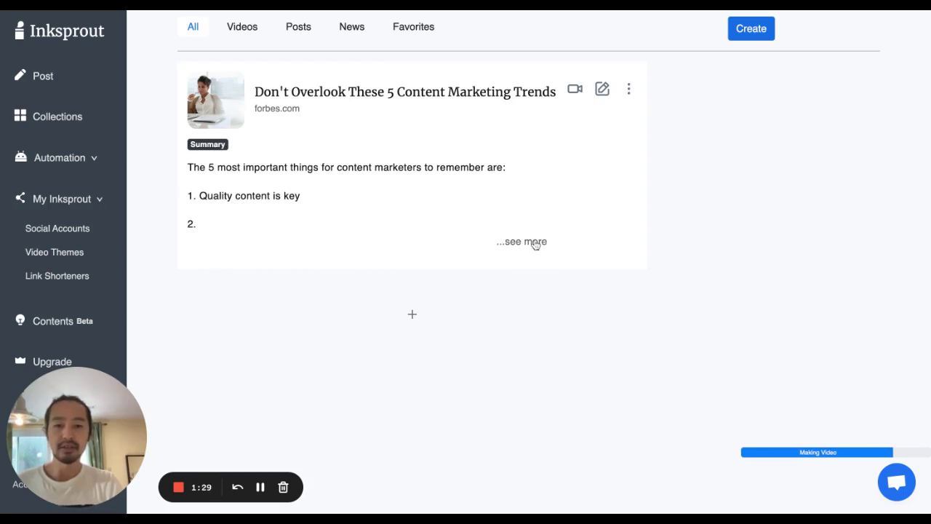
Step: Clear the accidental text selection and show the full five-point article summary
drag(534, 243, 422, 212)
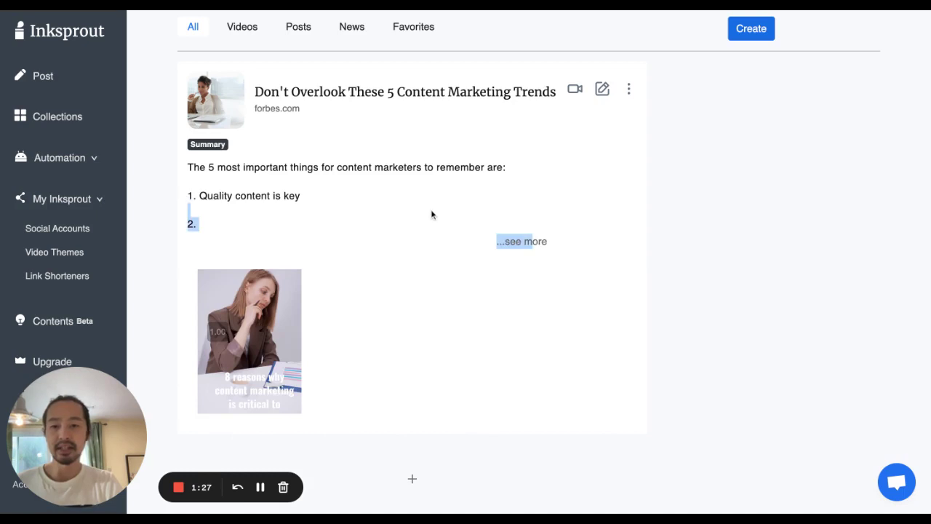
mouse_move(250, 340)
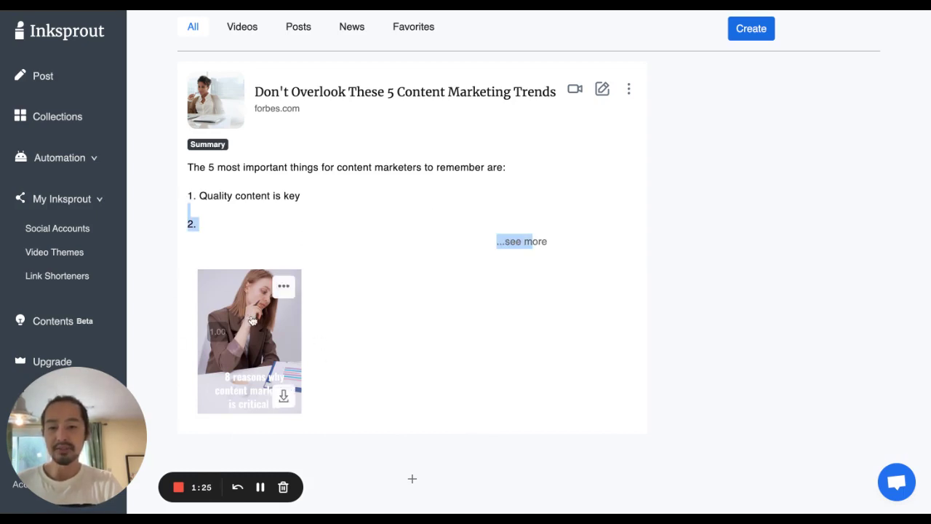
click(285, 397)
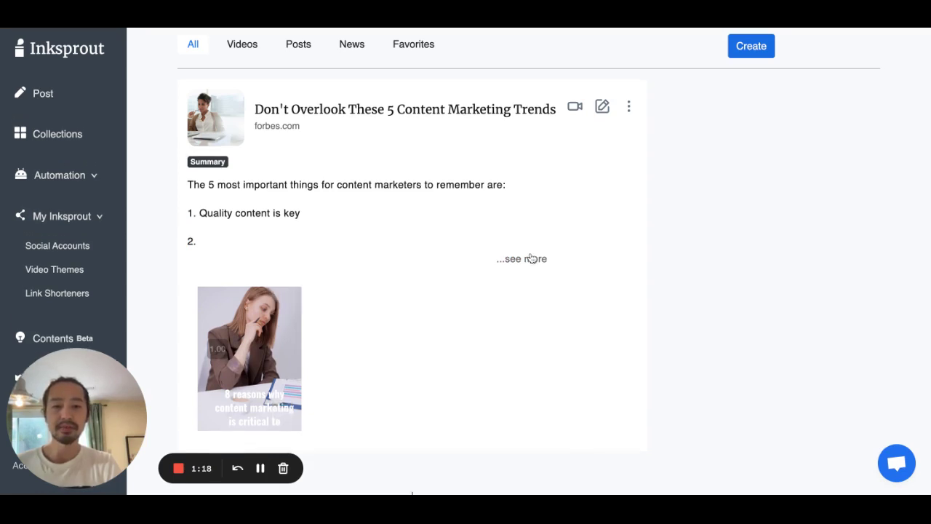
click(532, 259)
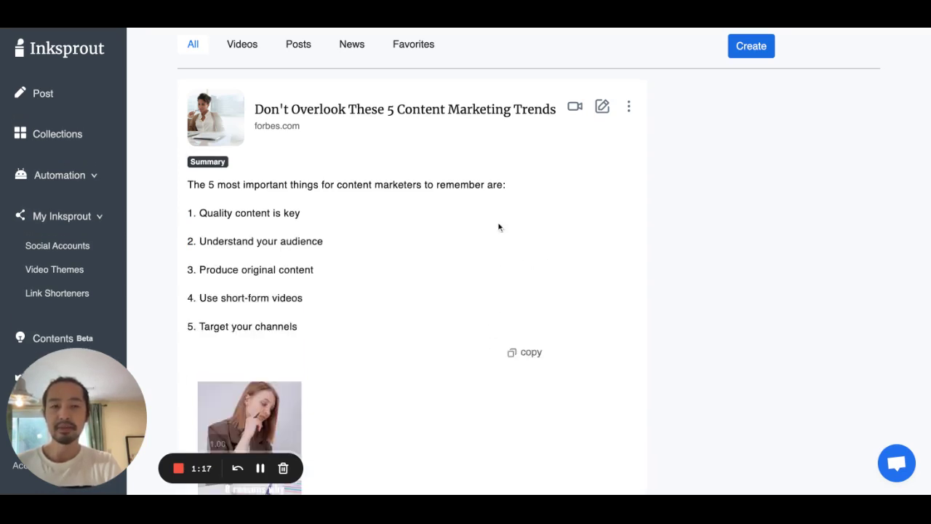